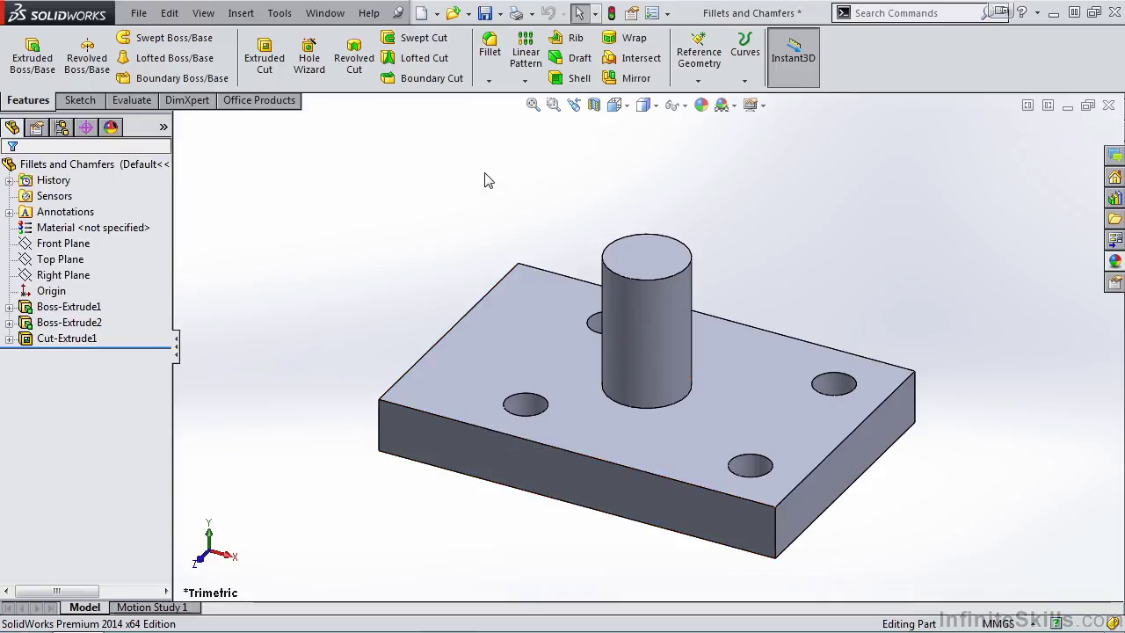
Start an angle-distance chamfer of 5 mm and 45 degrees on the plate's long front top edge and try the flipped direction
{"action": "left_click", "coordinate": [490, 83]}
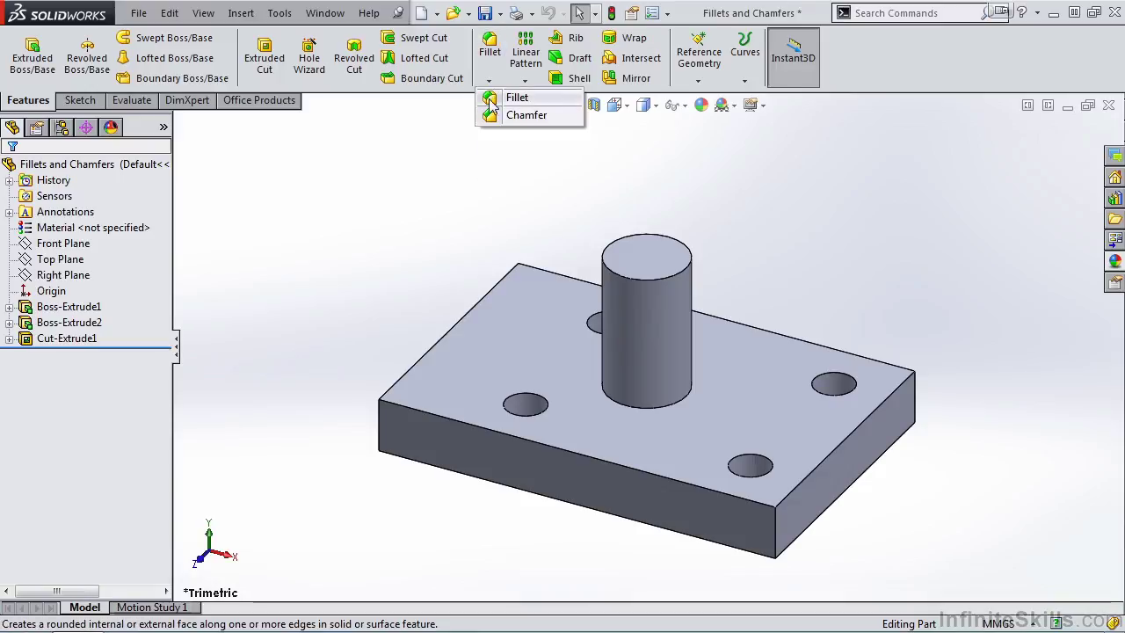
{"action": "left_click", "coordinate": [492, 117]}
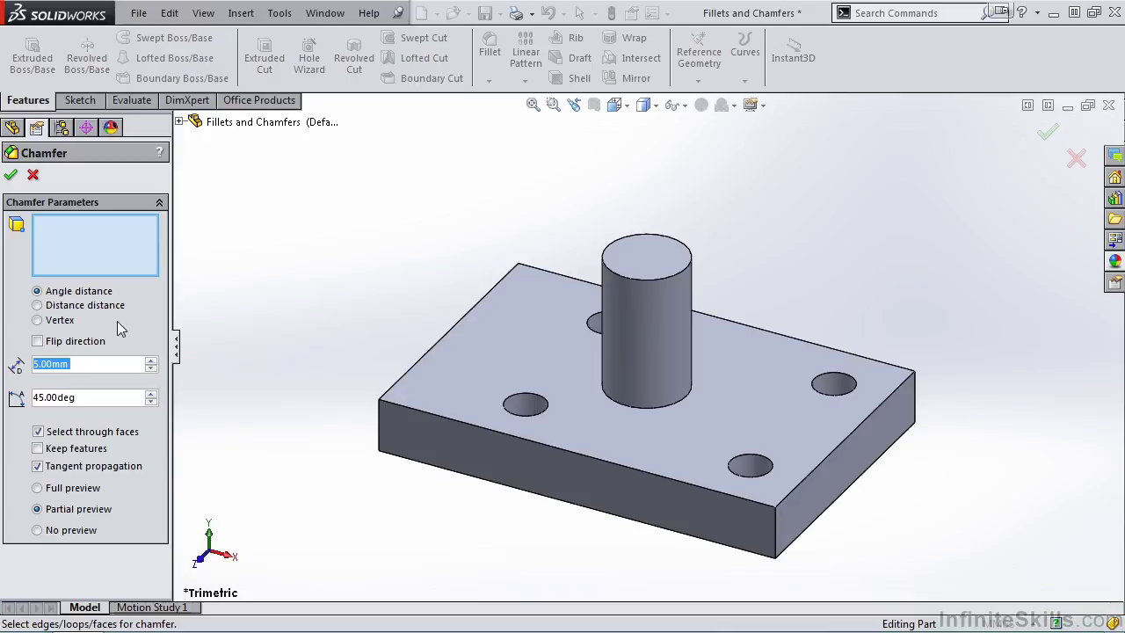
{"action": "left_click", "coordinate": [471, 430]}
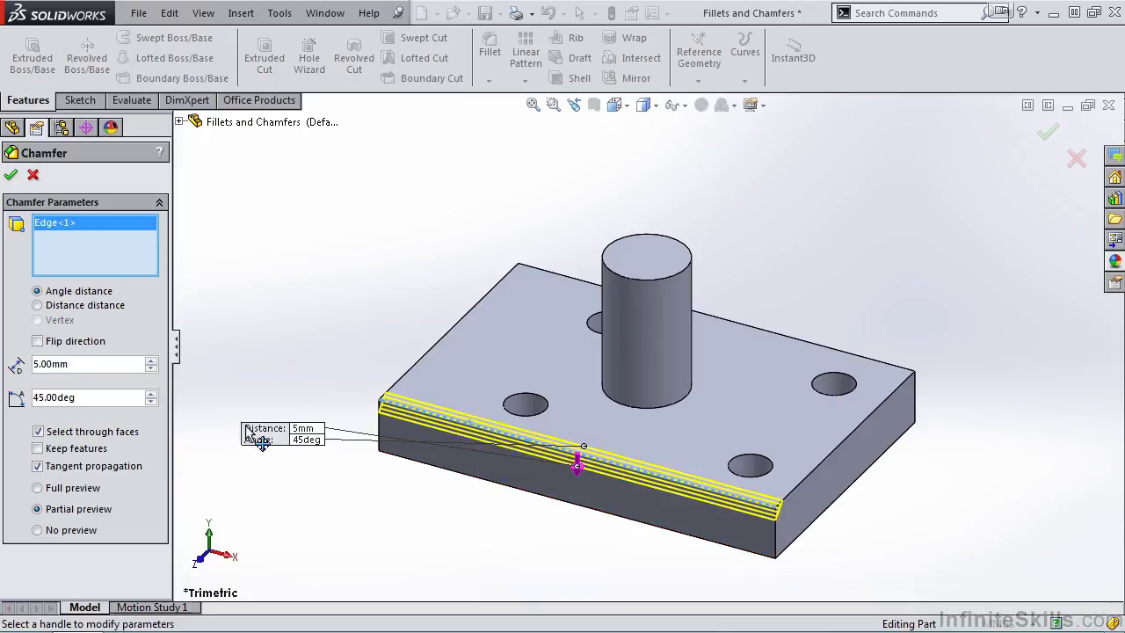
{"action": "left_click_drag", "start_coordinate": [262, 441], "coordinate": [467, 351]}
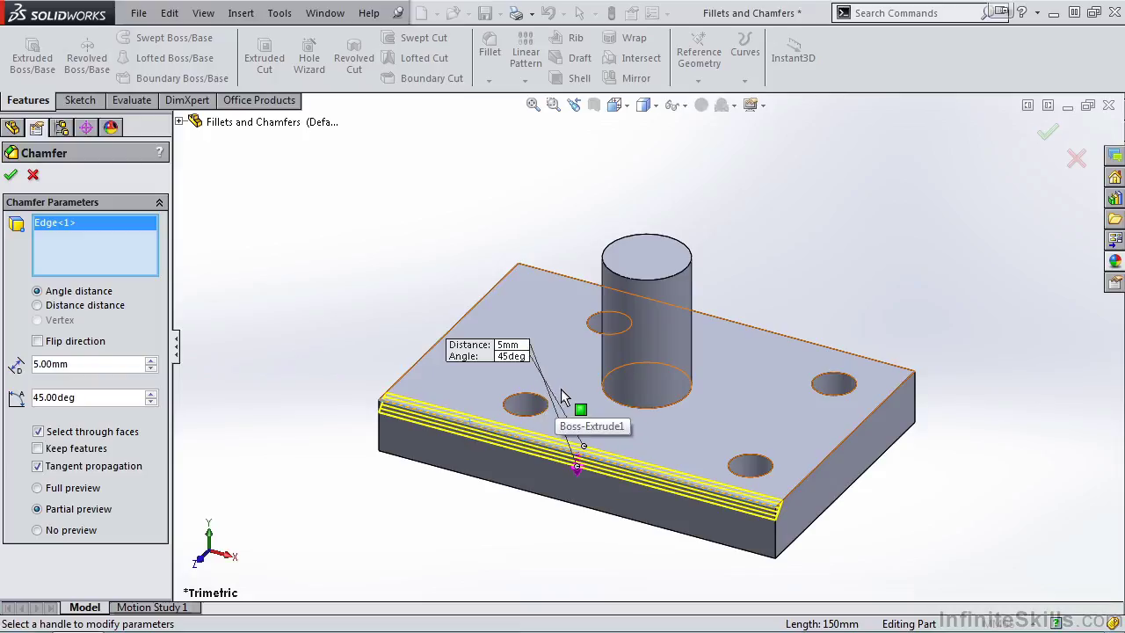
{"action": "scroll", "coordinate": [564, 397], "scroll_direction": "down", "scroll_amount": 2}
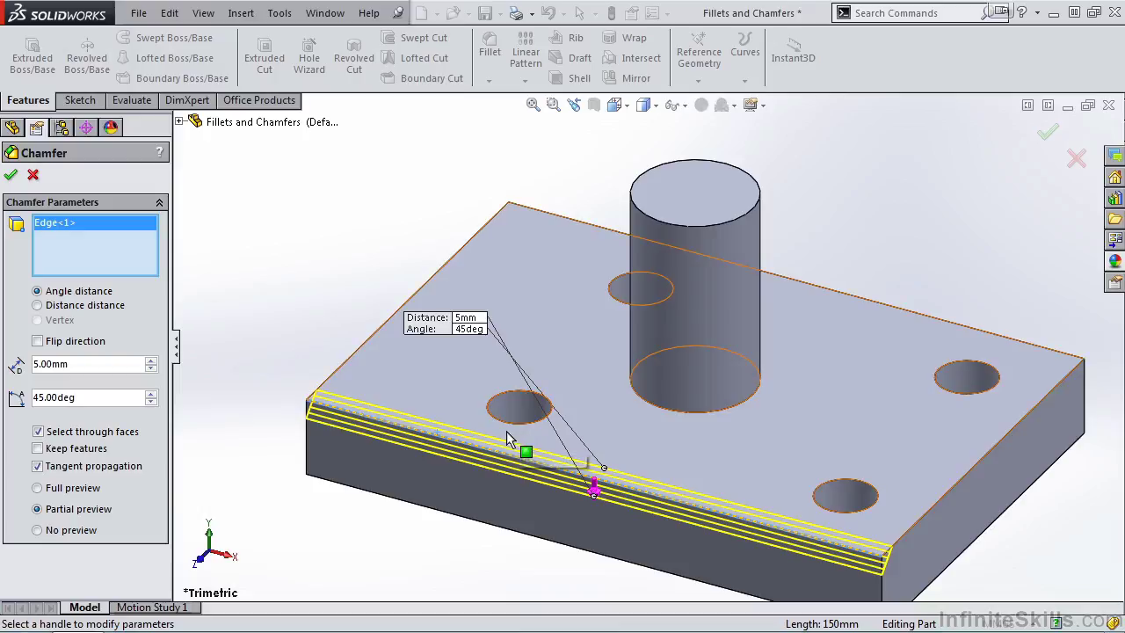
{"action": "left_click", "coordinate": [595, 492]}
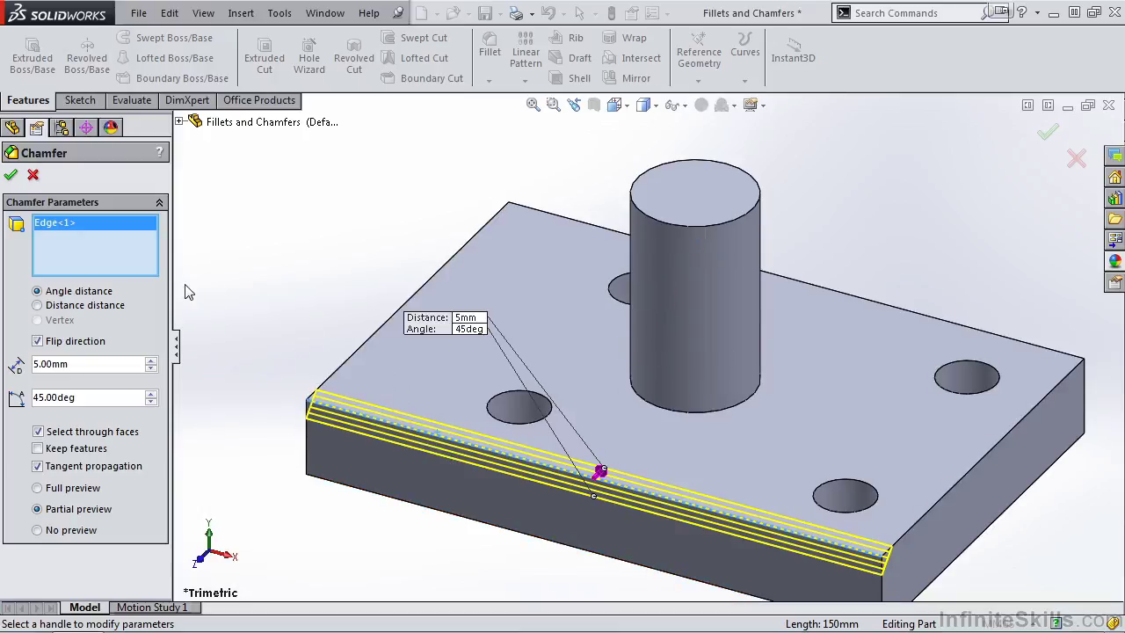
{"action": "left_click", "coordinate": [37, 342]}
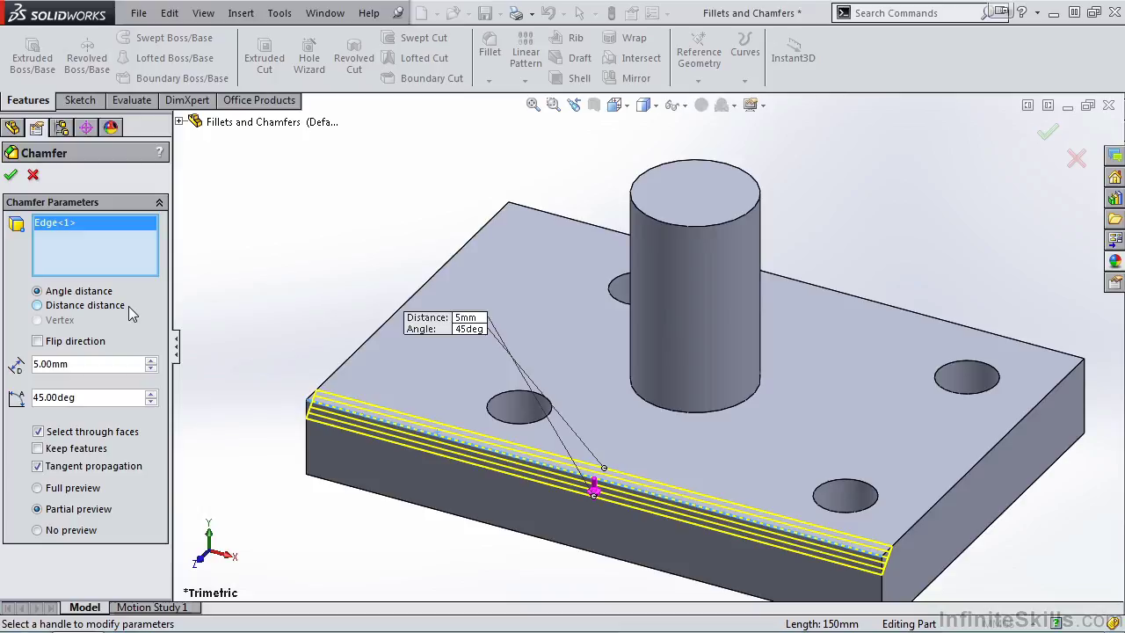
Switch the edge chamfer to the Distance distance type and try the Equal distance option
{"action": "left_click", "coordinate": [37, 305]}
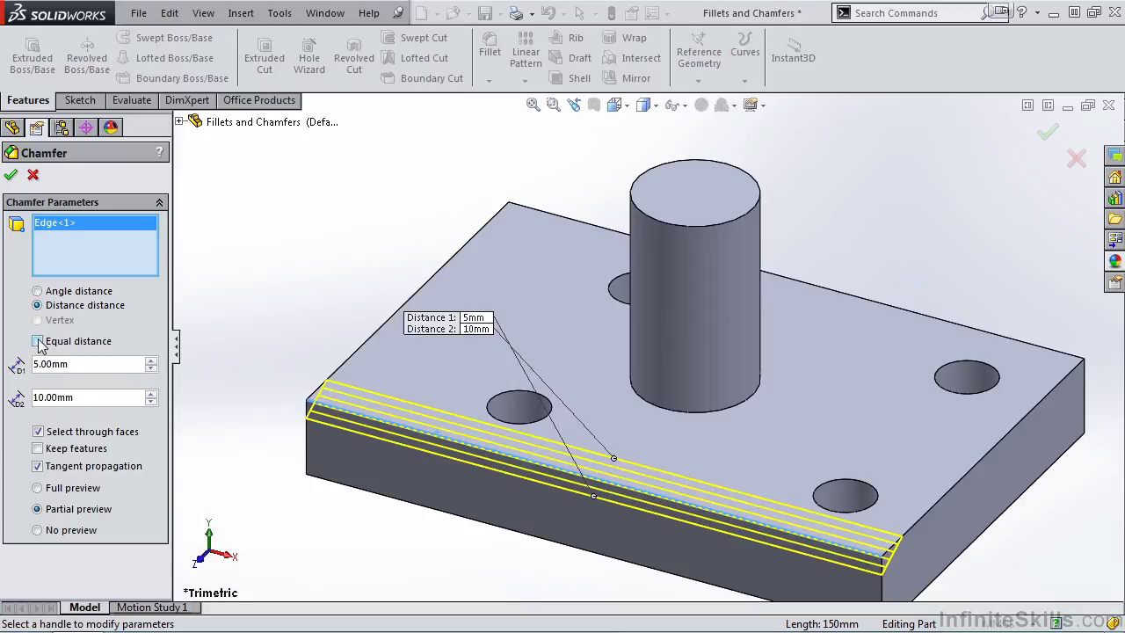
{"action": "left_click", "coordinate": [38, 341]}
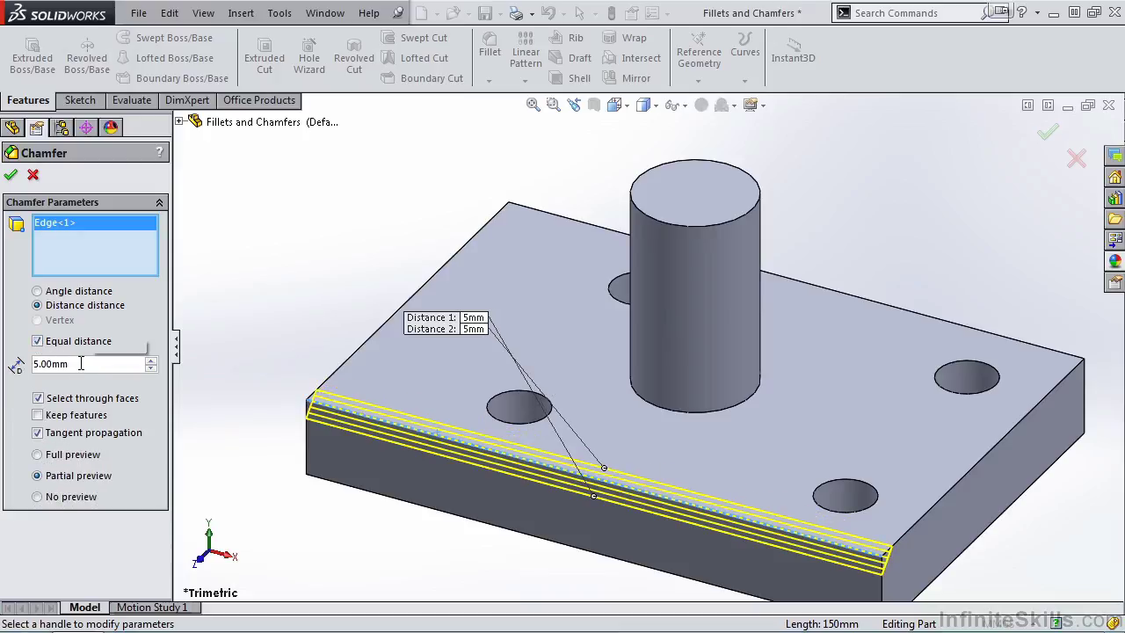
{"action": "left_click", "coordinate": [38, 342]}
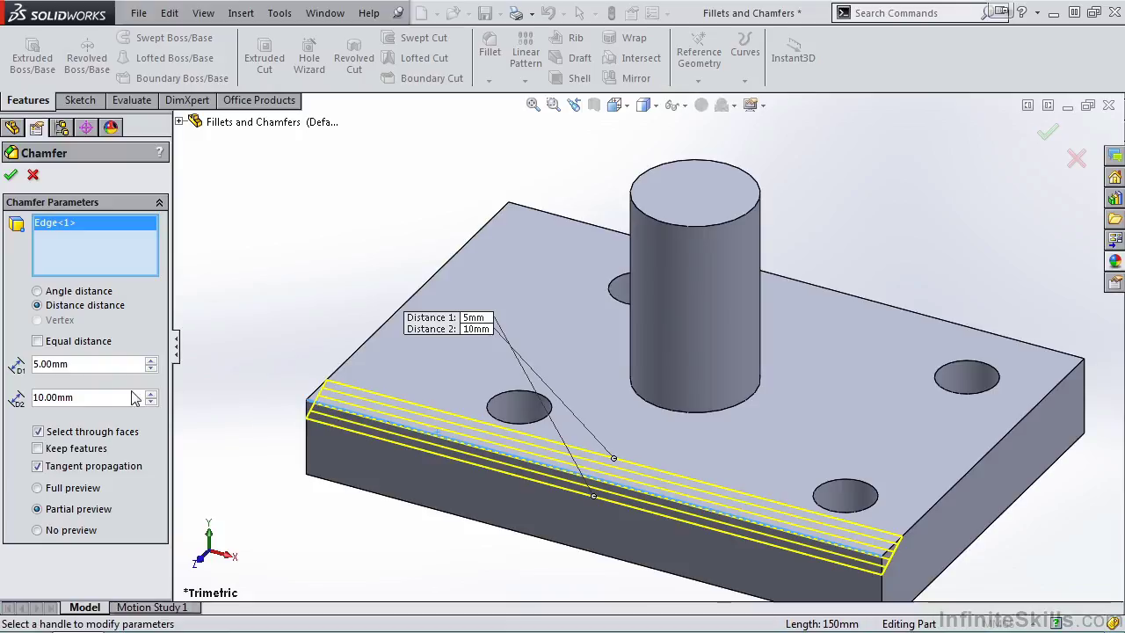
Set the chamfer's second distance to 40 mm, enable Keep features, and finish the chamfer
{"action": "left_click_drag", "start_coordinate": [107, 402], "coordinate": [41, 401]}
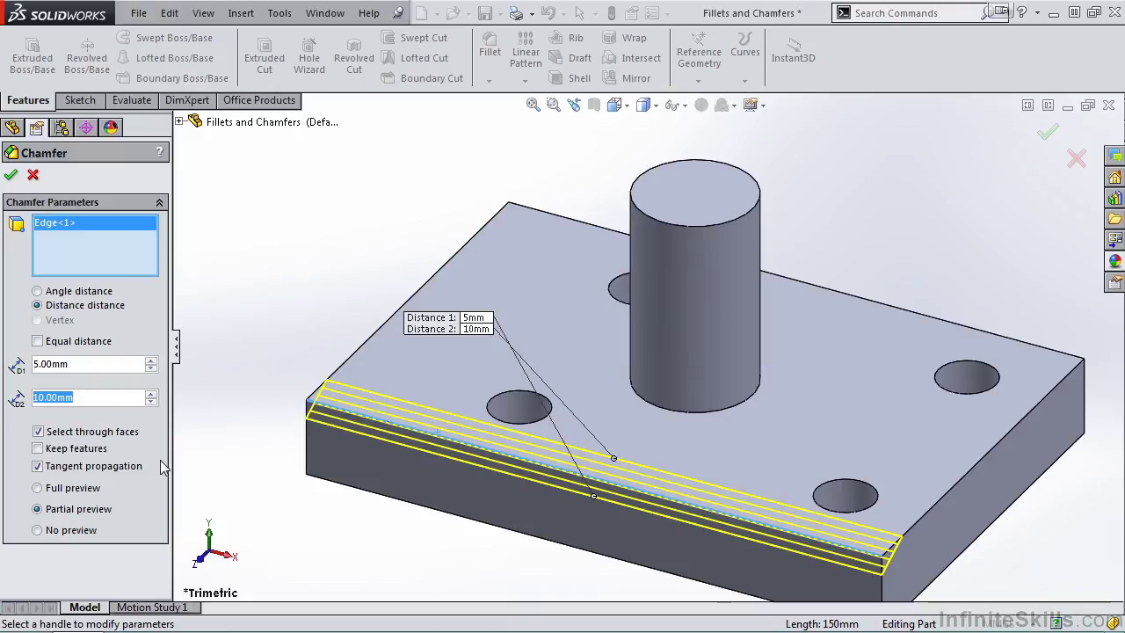
{"action": "type", "text": "40"}
{"action": "key", "text": "Return"}
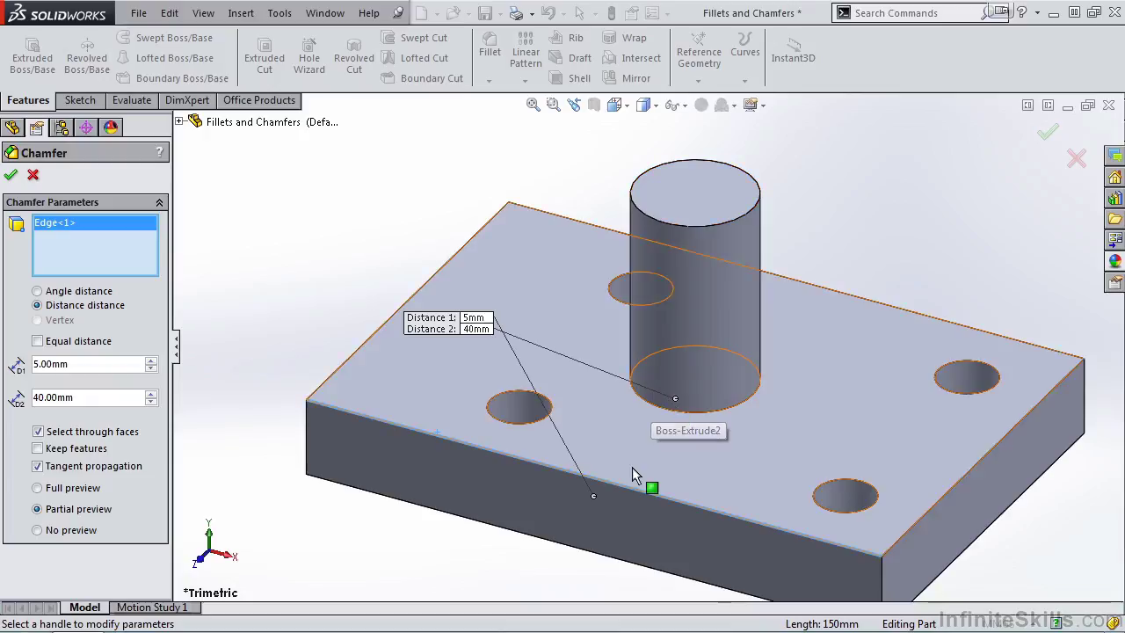
{"action": "left_click", "coordinate": [38, 448]}
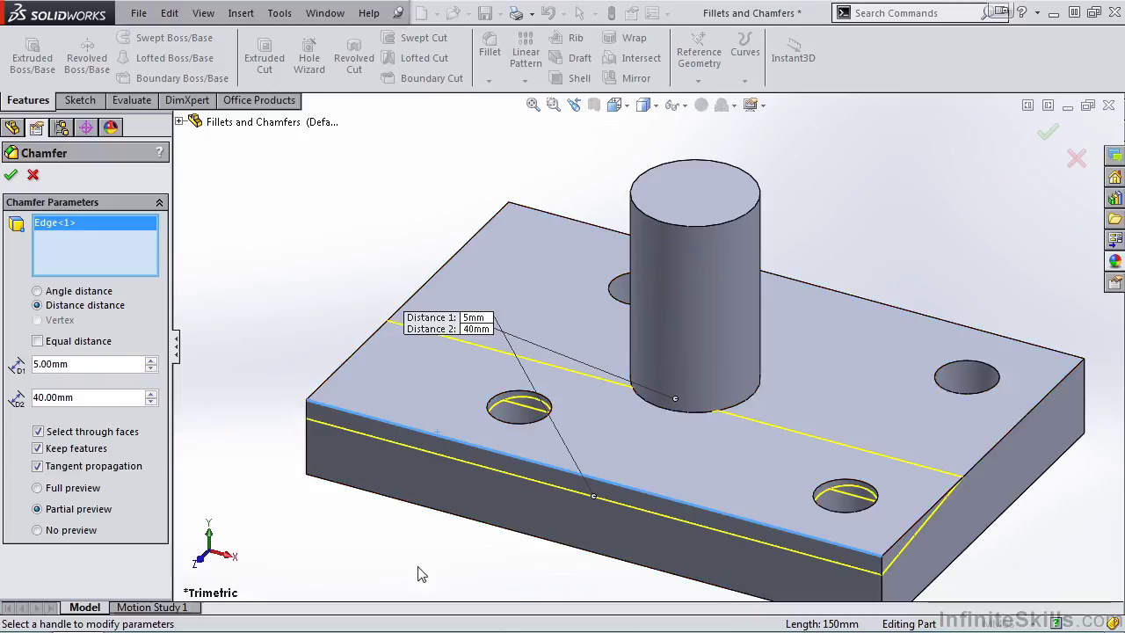
{"action": "left_click", "coordinate": [9, 174]}
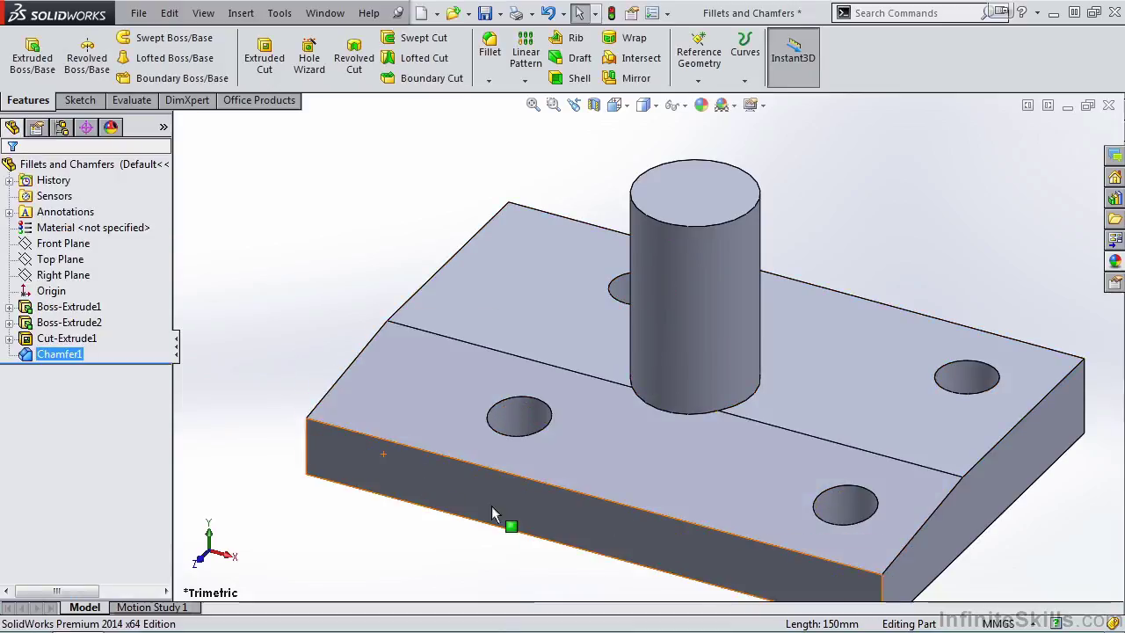
{"action": "middle_click_drag", "start_coordinate": [527, 533], "coordinate": [527, 479]}
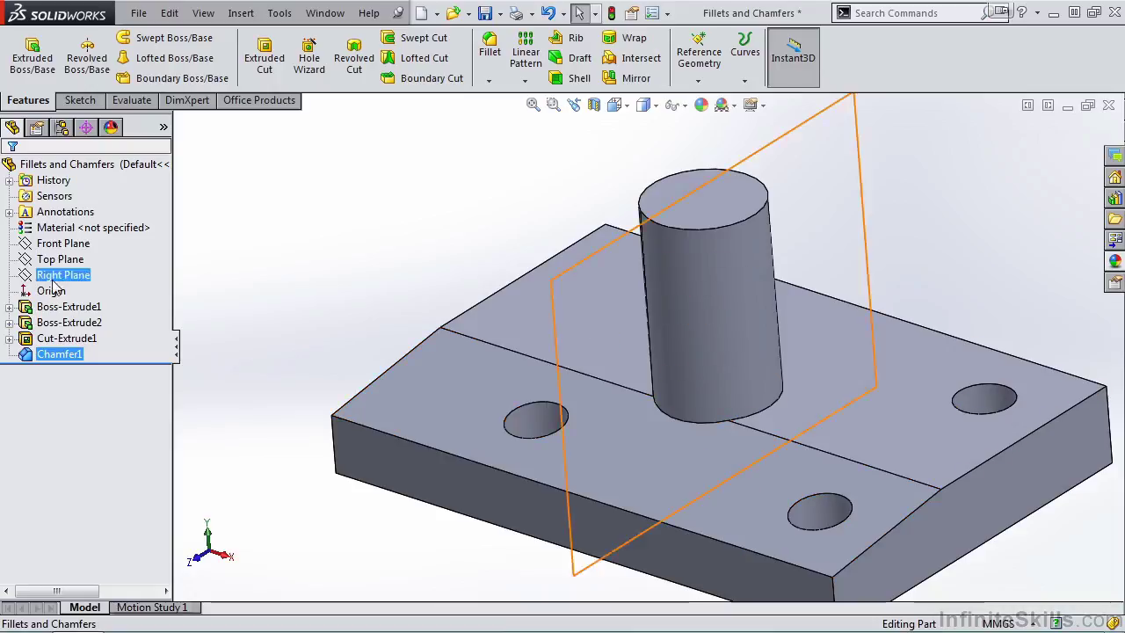
Reopen the plate's edge chamfer for editing and clear its edge selection
{"action": "left_click", "coordinate": [57, 355]}
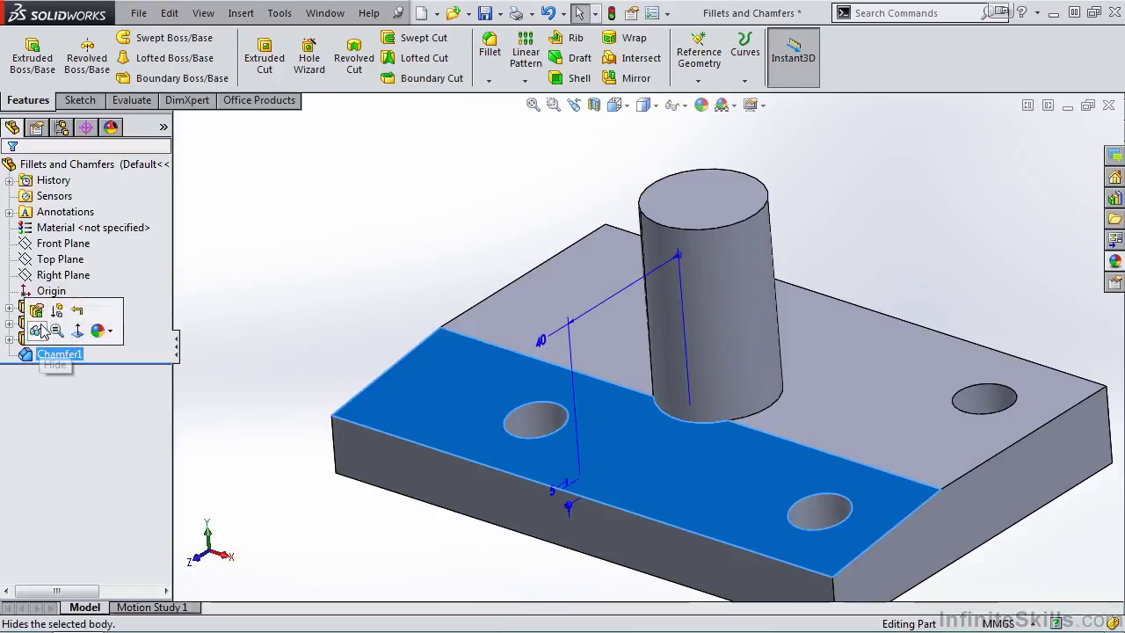
{"action": "left_click", "coordinate": [41, 318]}
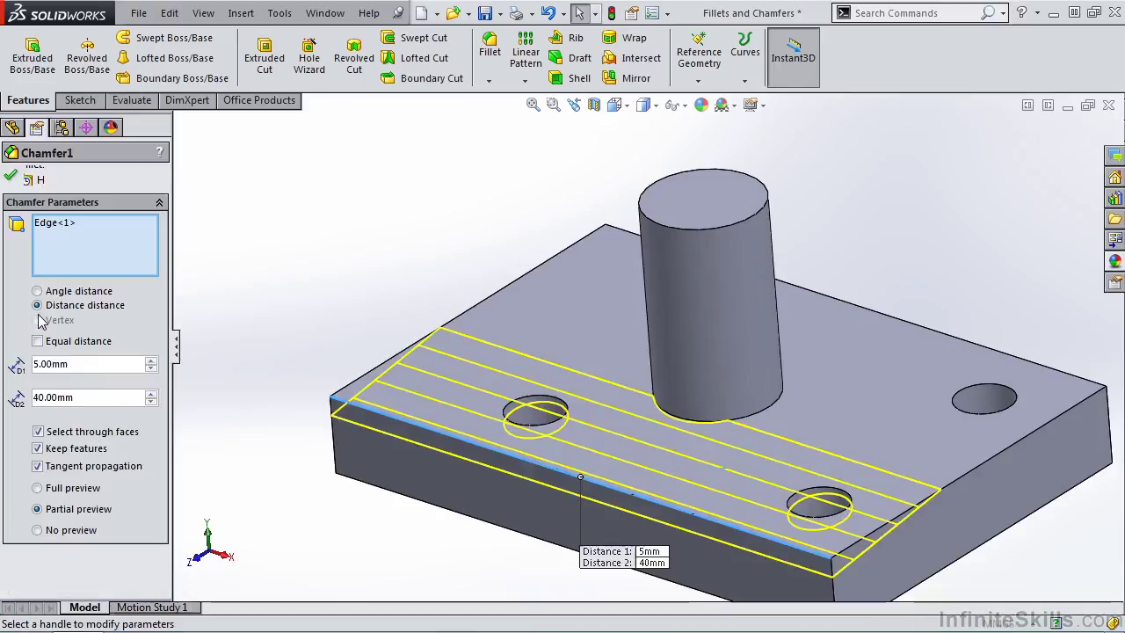
{"action": "right_click", "coordinate": [103, 238]}
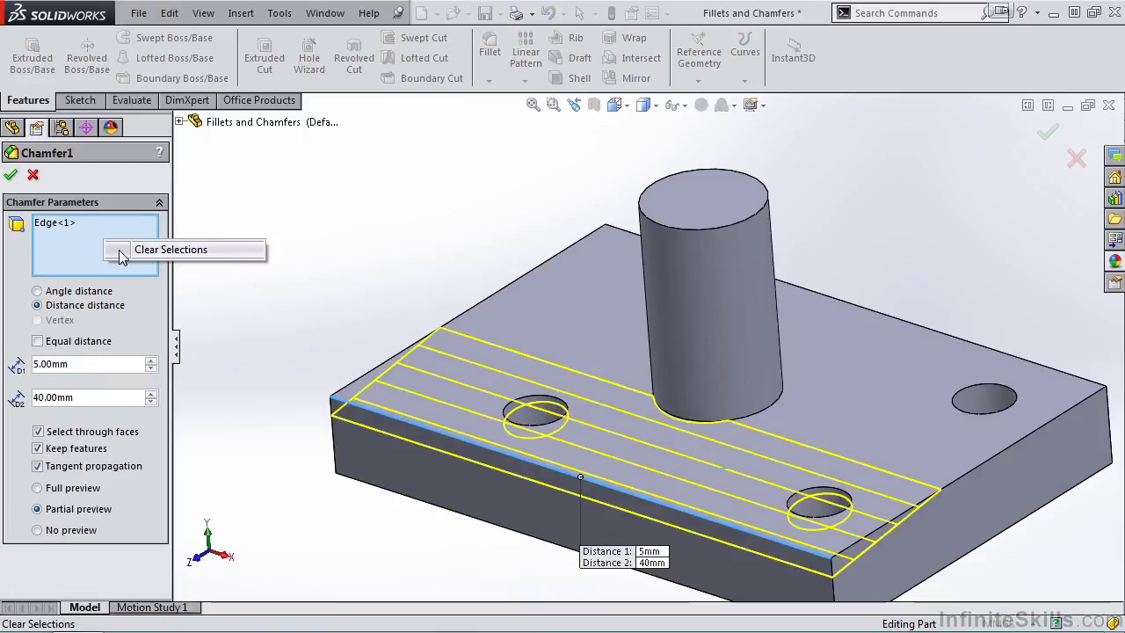
{"action": "left_click", "coordinate": [121, 250]}
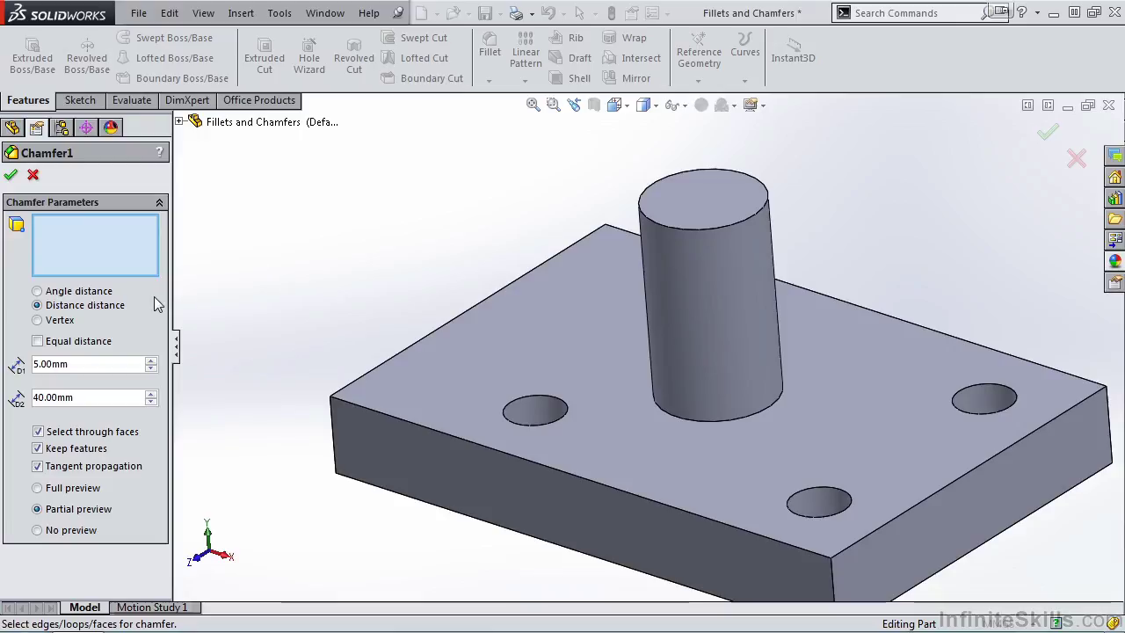
Change the chamfer to the Vertex type and apply it to the plate's front-right top corner
{"action": "left_click", "coordinate": [60, 320]}
{"action": "key", "text": "ctrl+7"}
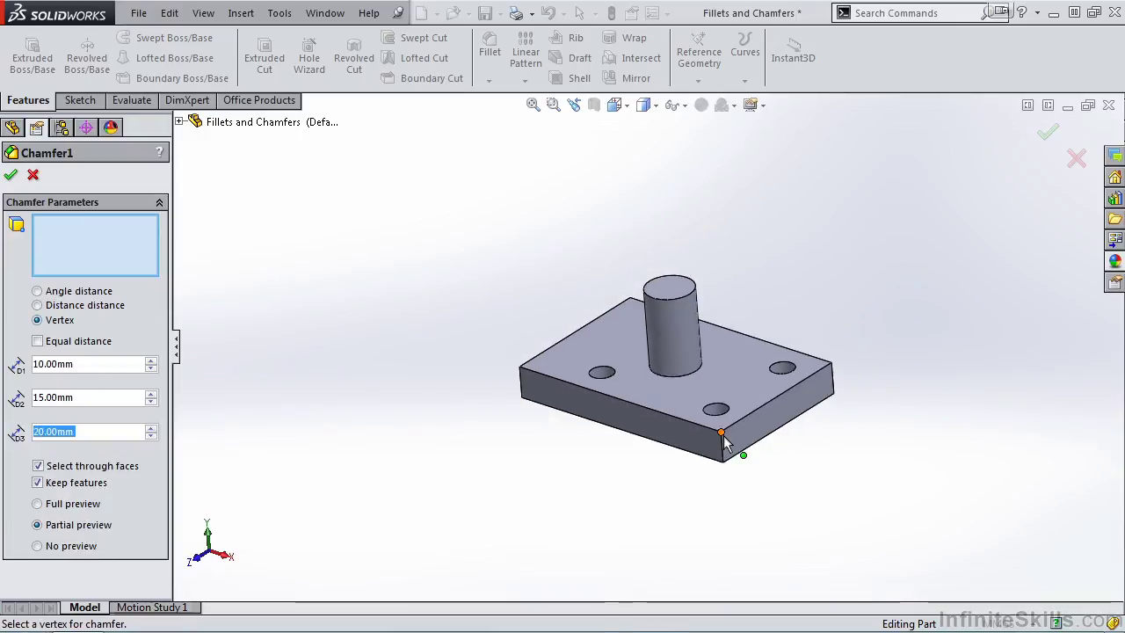
{"action": "scroll", "coordinate": [696, 408], "scroll_direction": "down", "scroll_amount": 5}
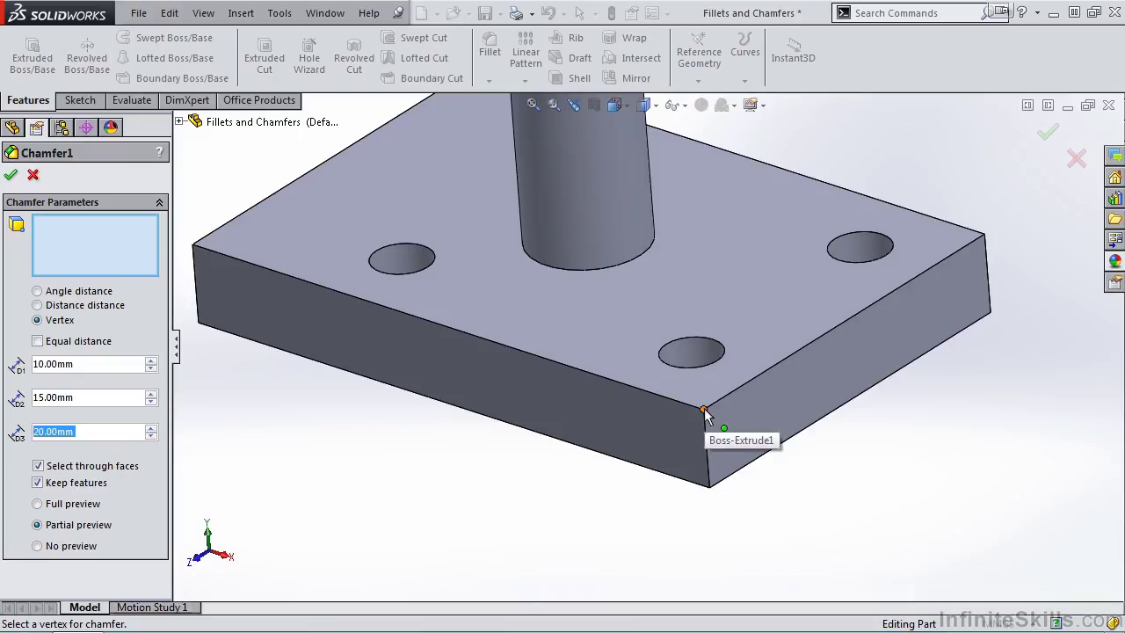
{"action": "left_click", "coordinate": [704, 410]}
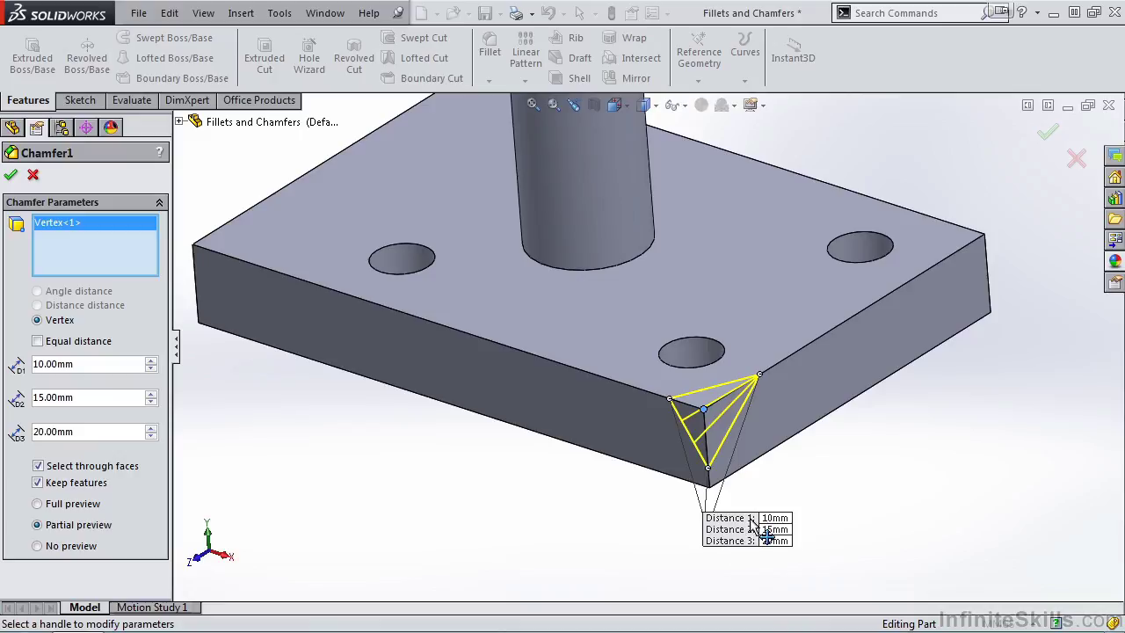
{"action": "left_click_drag", "start_coordinate": [729, 522], "coordinate": [716, 529]}
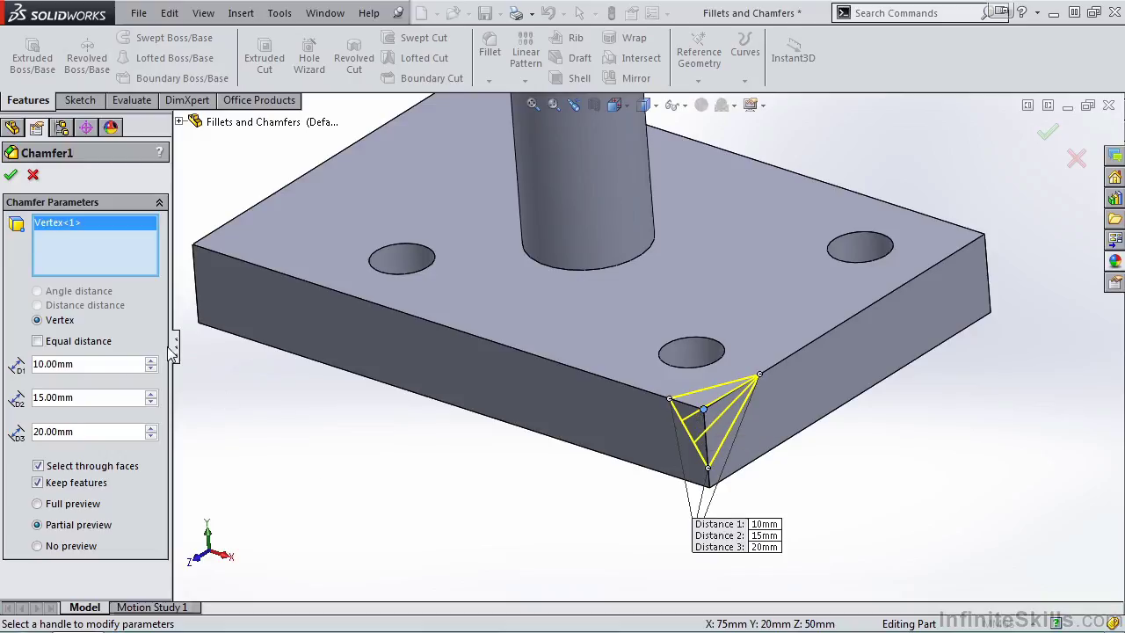
Make the vertex chamfer's distances equal at 15 mm and finish the edit
{"action": "left_click", "coordinate": [37, 341]}
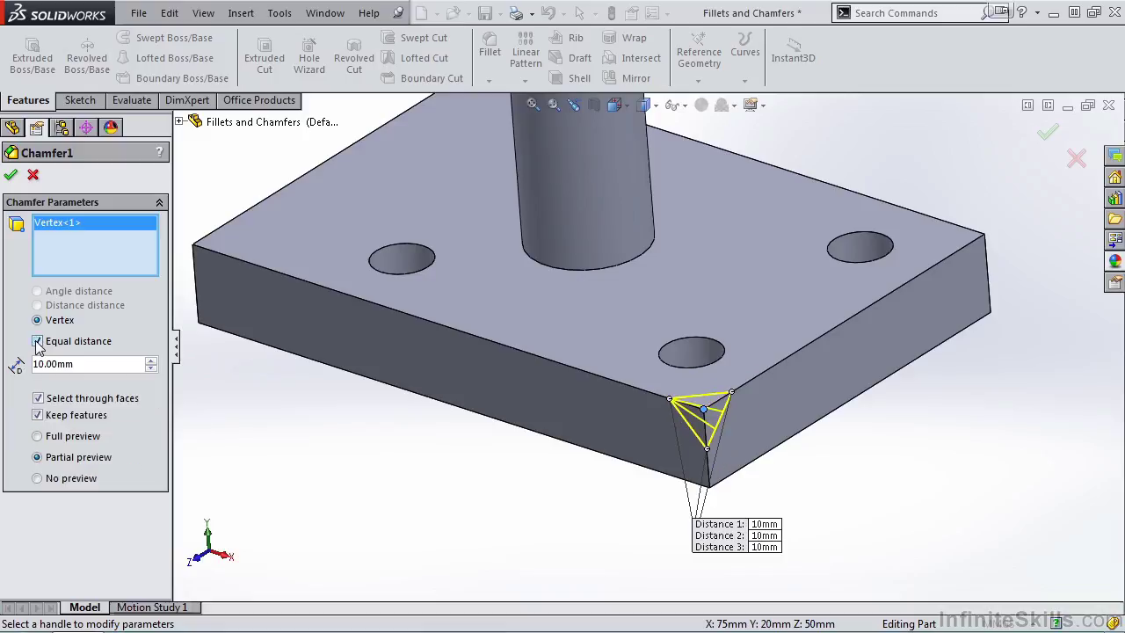
{"action": "left_click", "coordinate": [87, 363]}
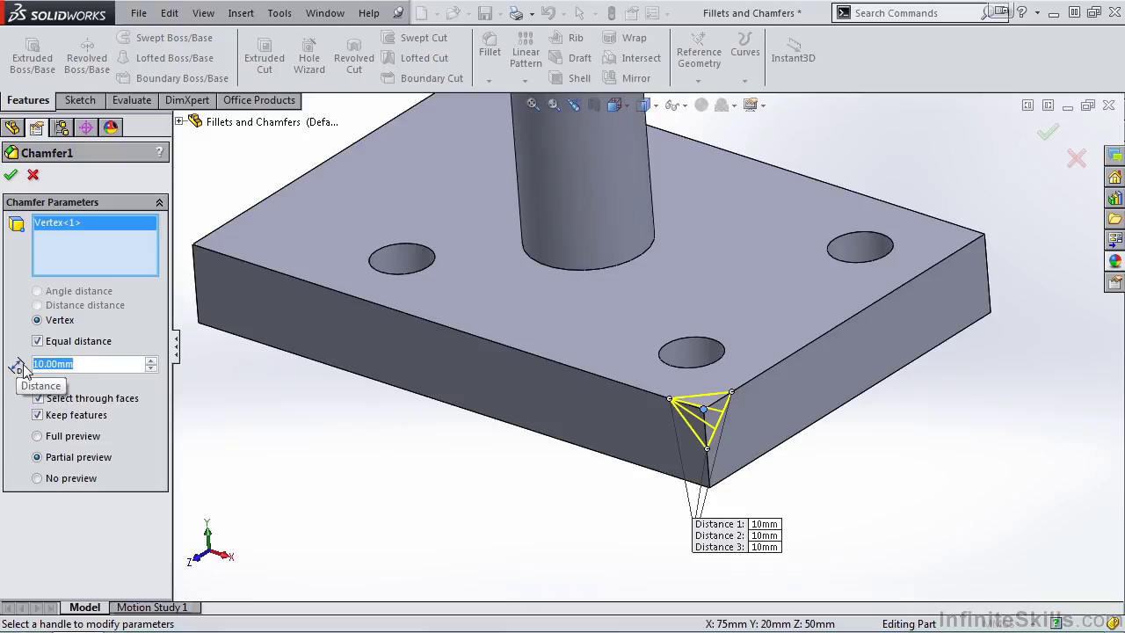
{"action": "type", "text": "15"}
{"action": "key", "text": "Return"}
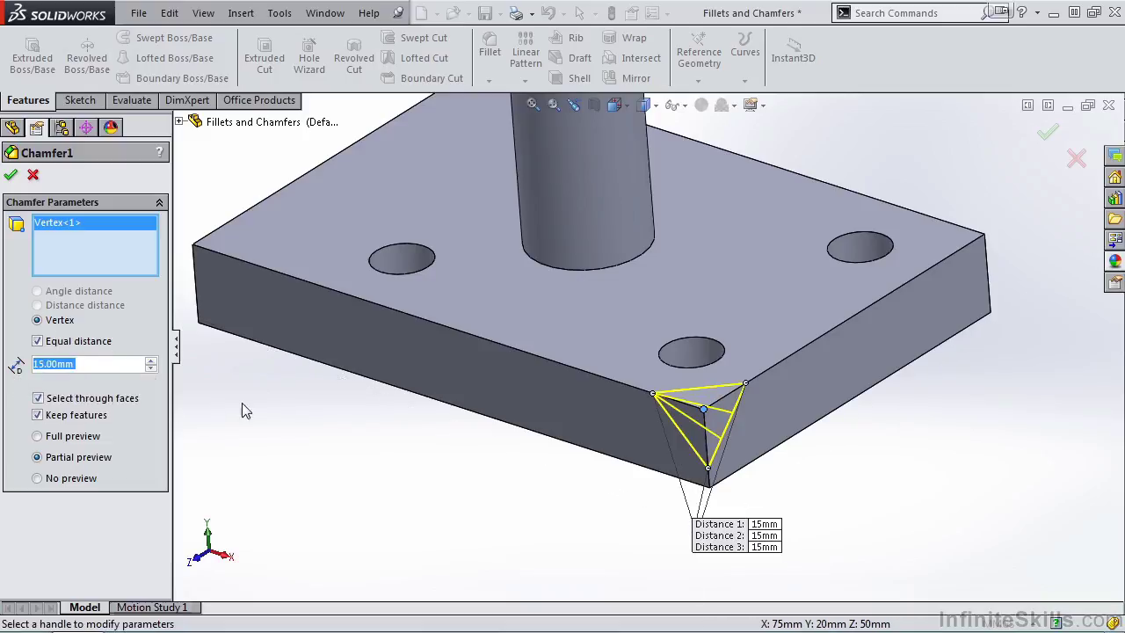
{"action": "left_click", "coordinate": [13, 174]}
{"action": "key", "text": "f"}
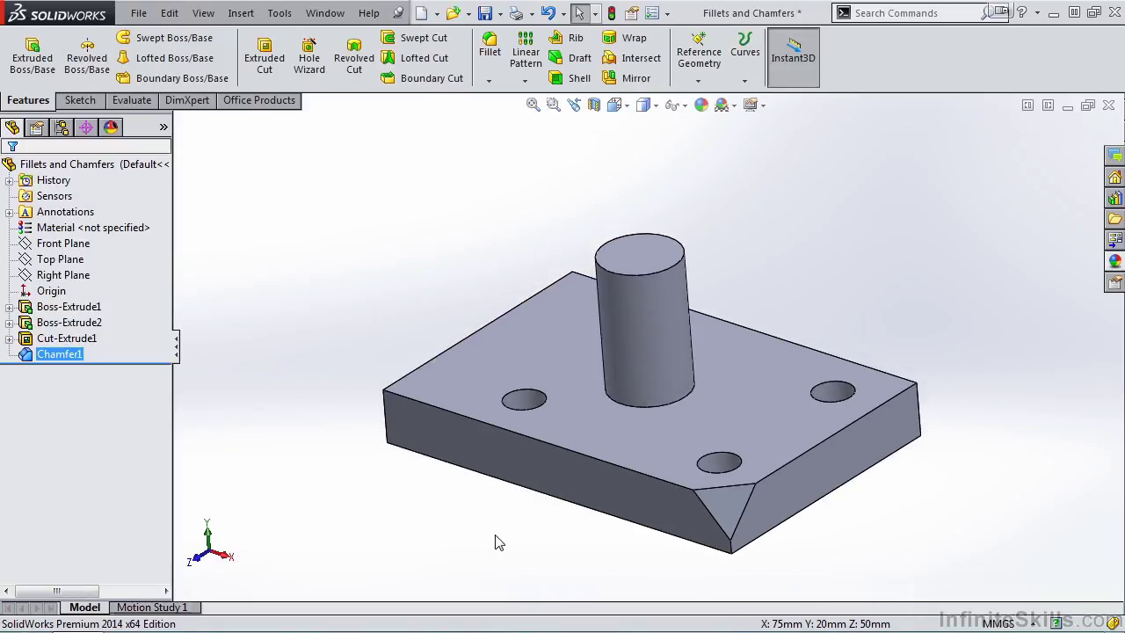